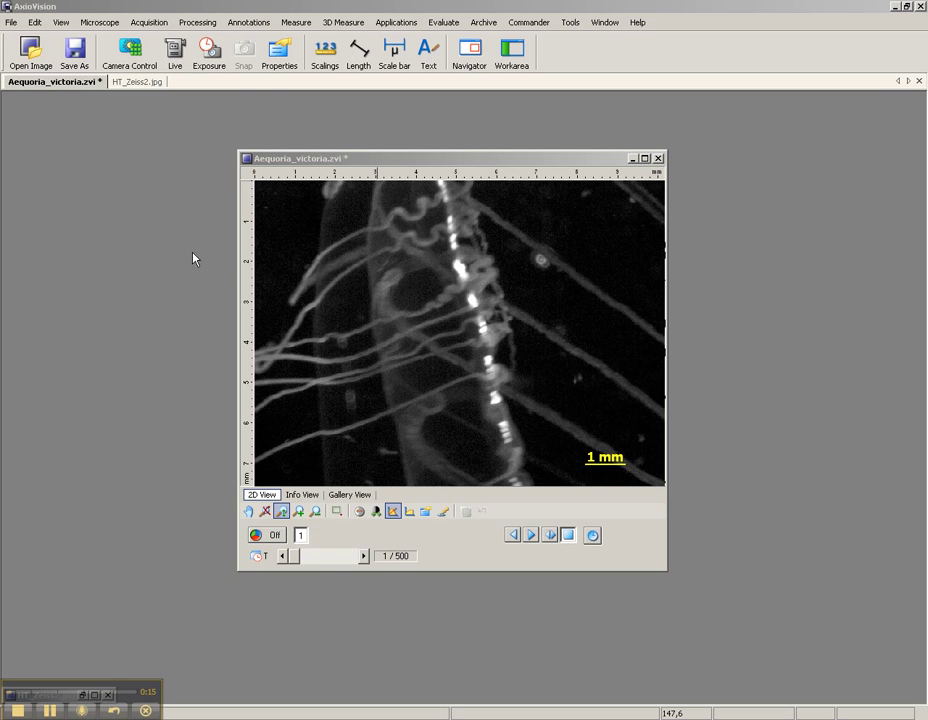
Place a Relative Time 1 stamp reading 00:00:00.000 at the jellyfish image's top-left.
click(253, 31)
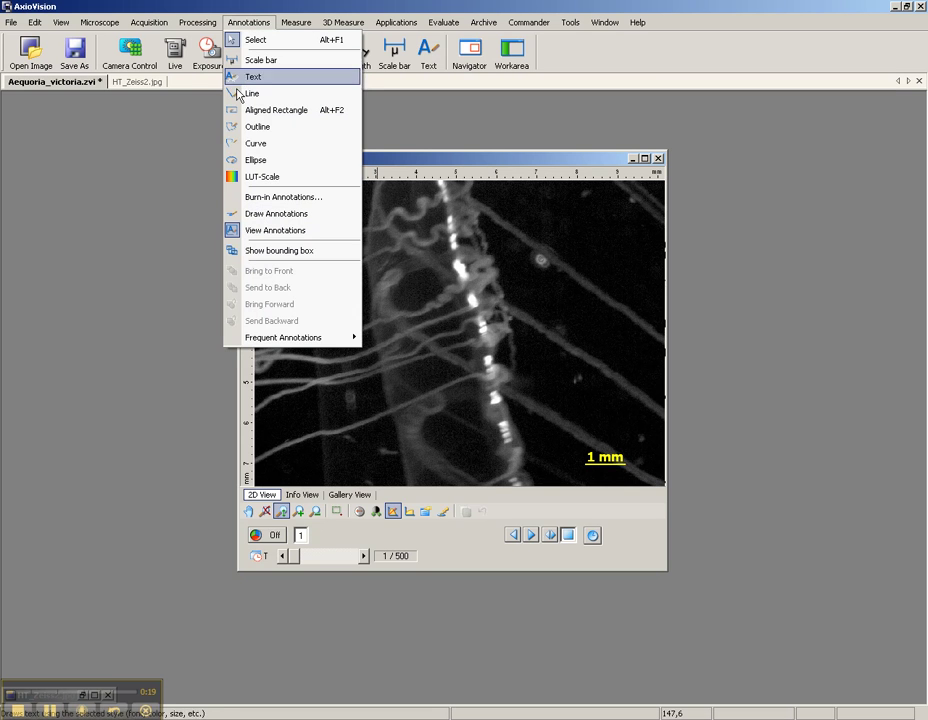
mouse_move(284, 337)
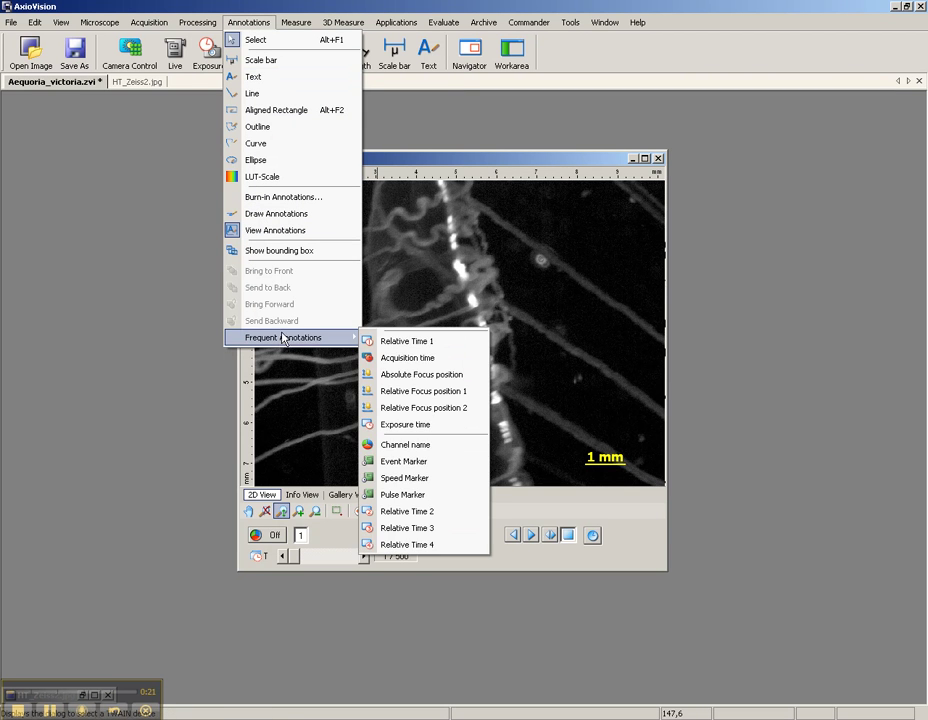
click(387, 345)
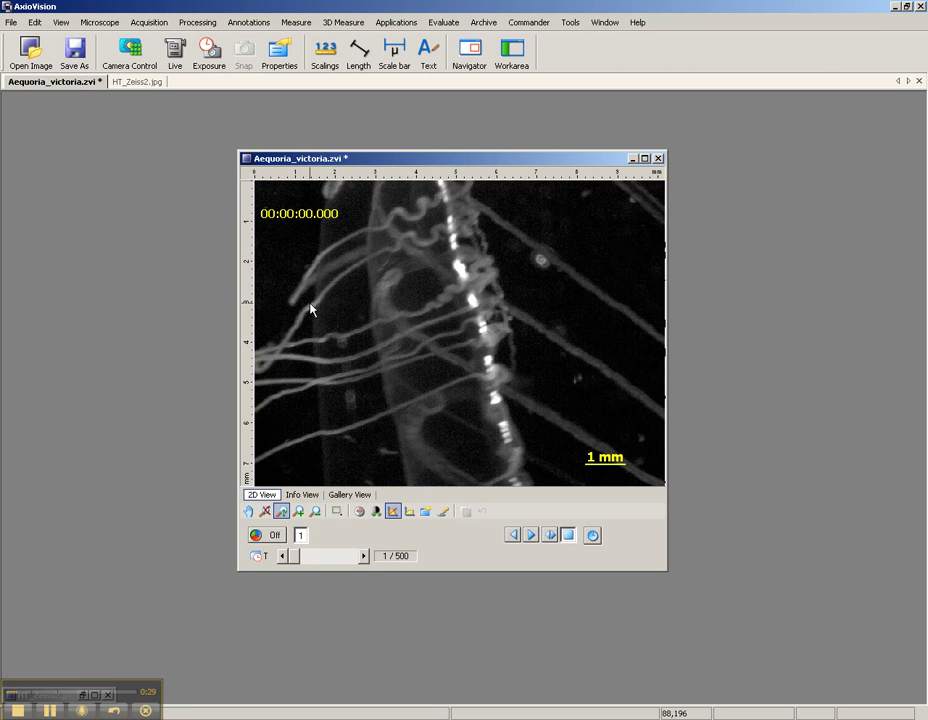
Step the jellyfish series forward several frames with the time slider's right arrow.
click(365, 558)
click(364, 558)
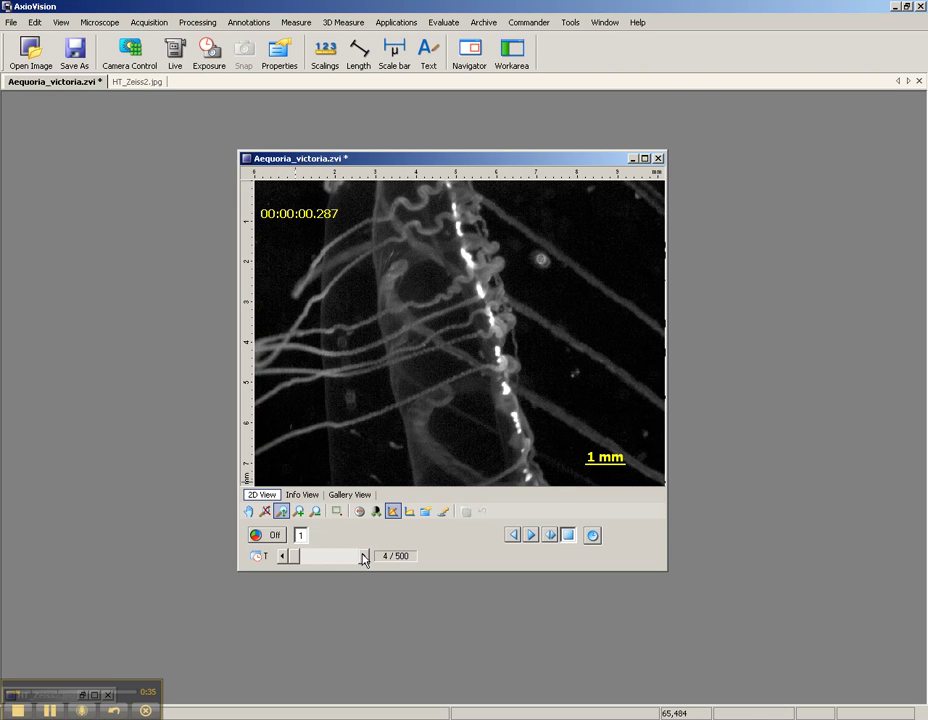
double_click(364, 558)
double_click(364, 558)
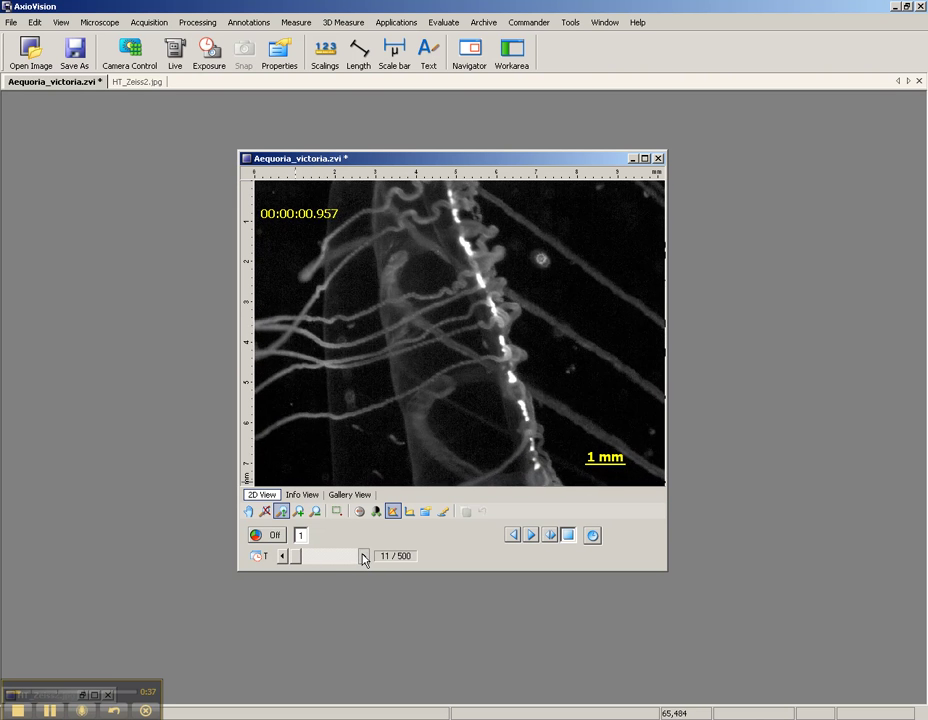
click(364, 558)
double_click(364, 558)
click(364, 558)
double_click(364, 558)
click(364, 558)
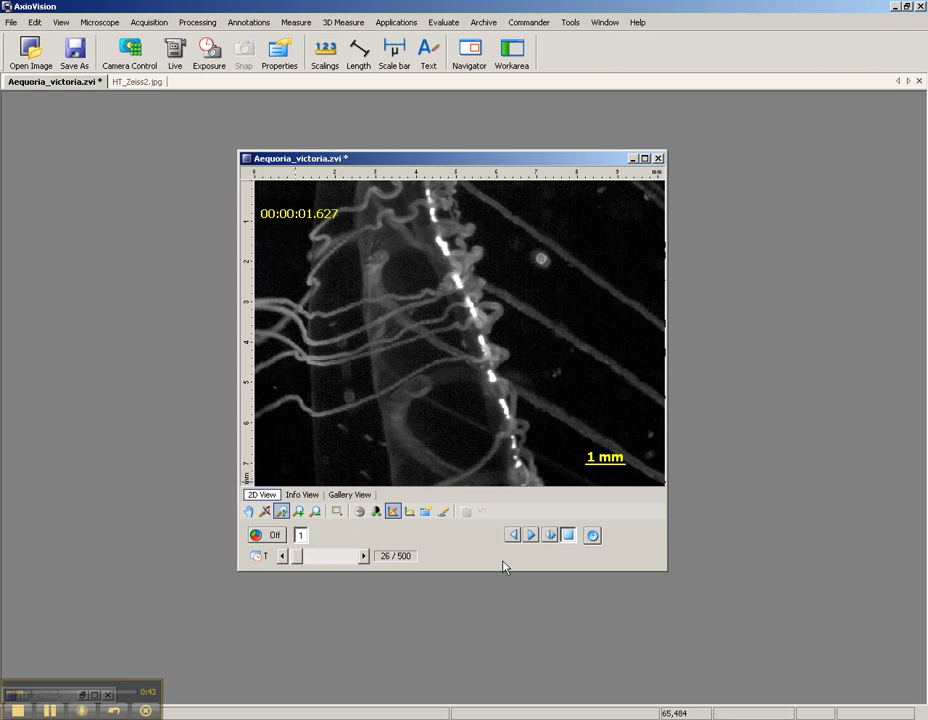
Play, pause, resume and stop playback, ending on frame 156 at 00:00:14.833.
click(531, 535)
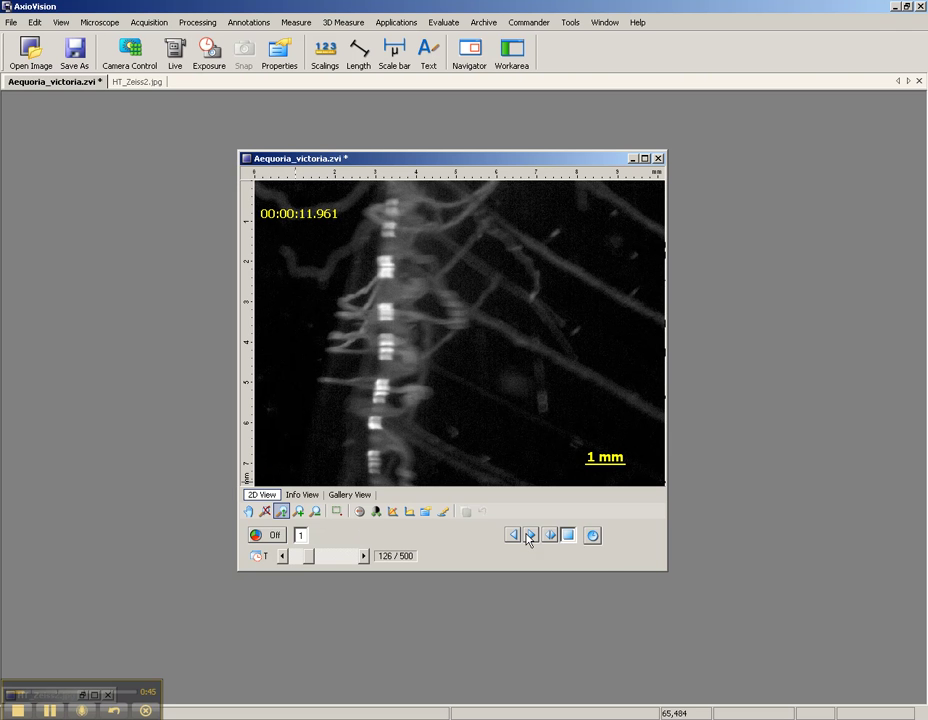
click(529, 537)
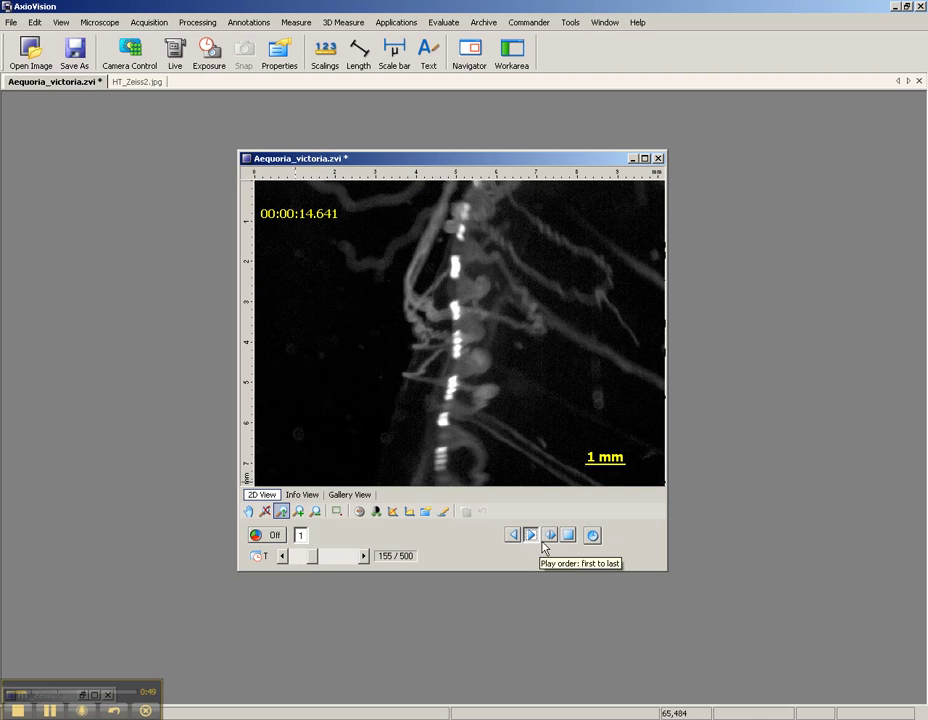
click(568, 537)
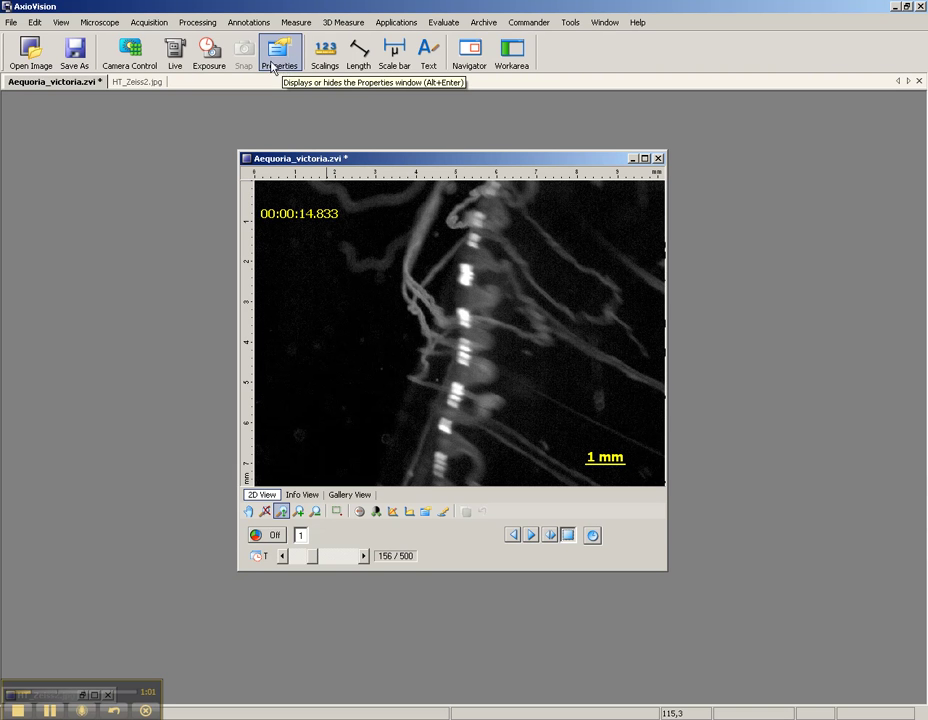
Set the 2: Relative Time annotation's text colour to red in the Properties Attributes tab.
click(63, 23)
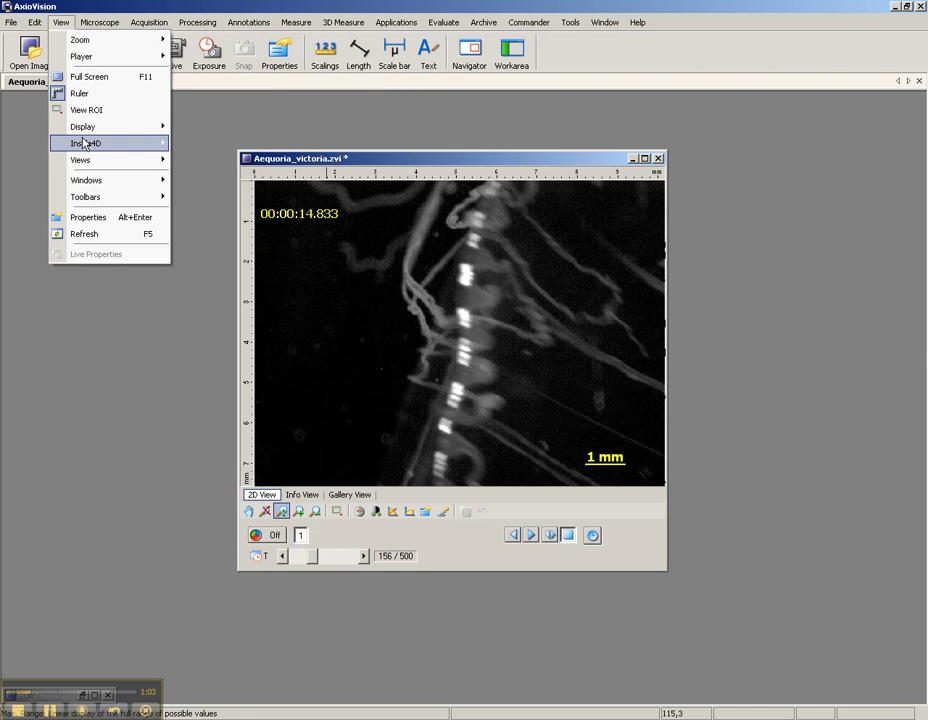
click(103, 219)
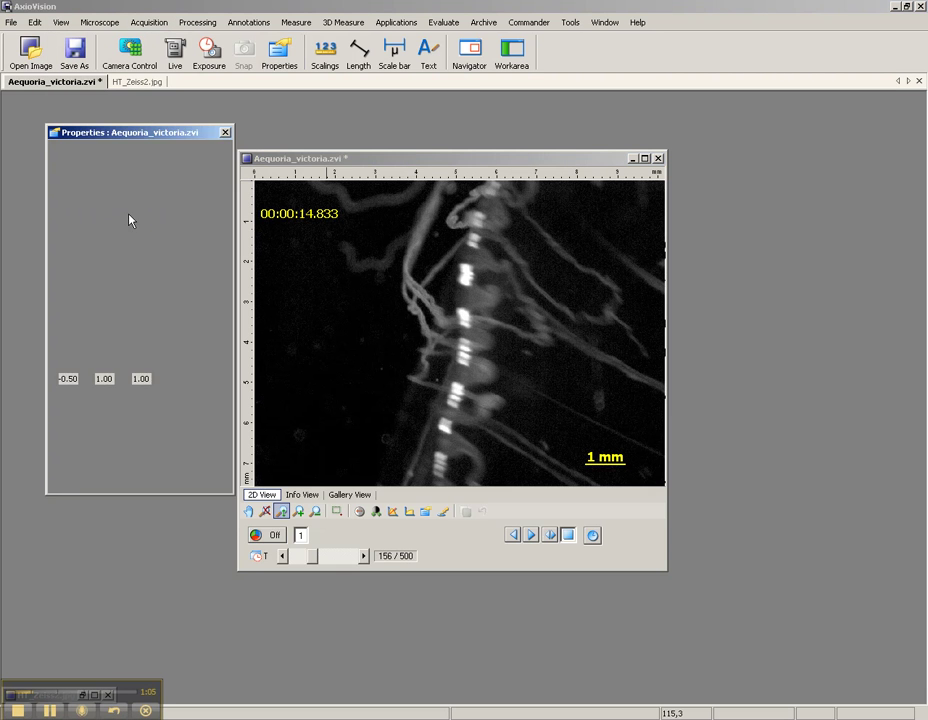
drag(315, 164, 416, 147)
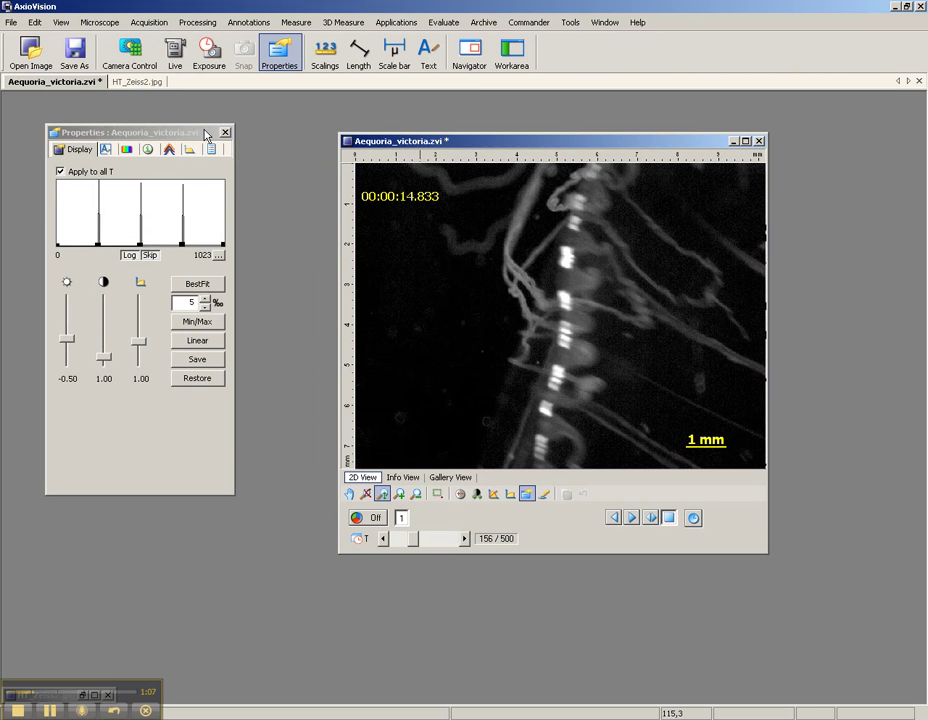
drag(204, 132, 219, 143)
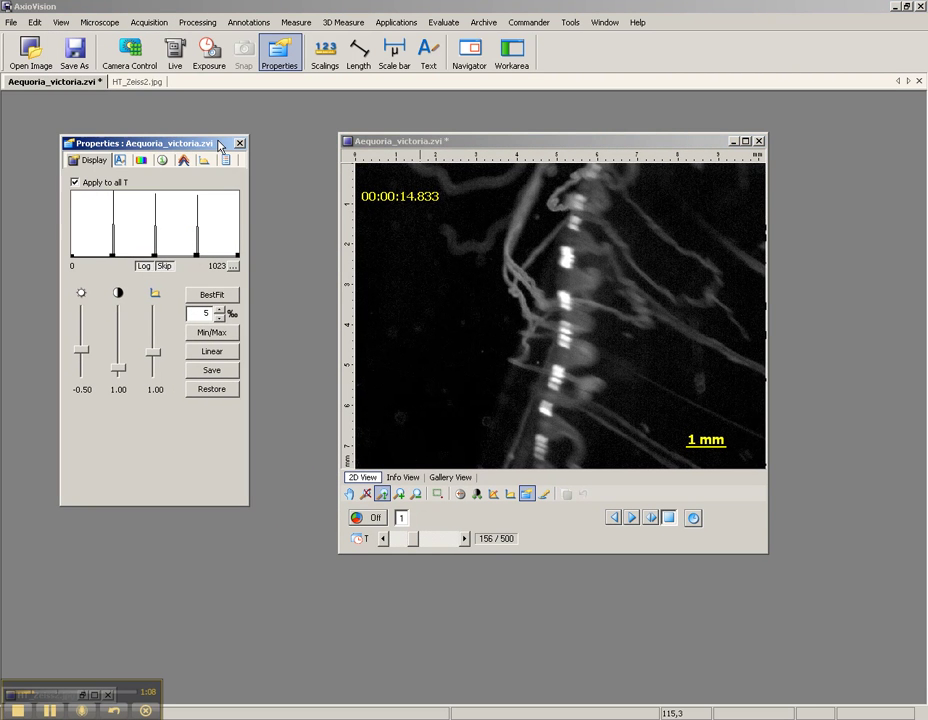
click(121, 161)
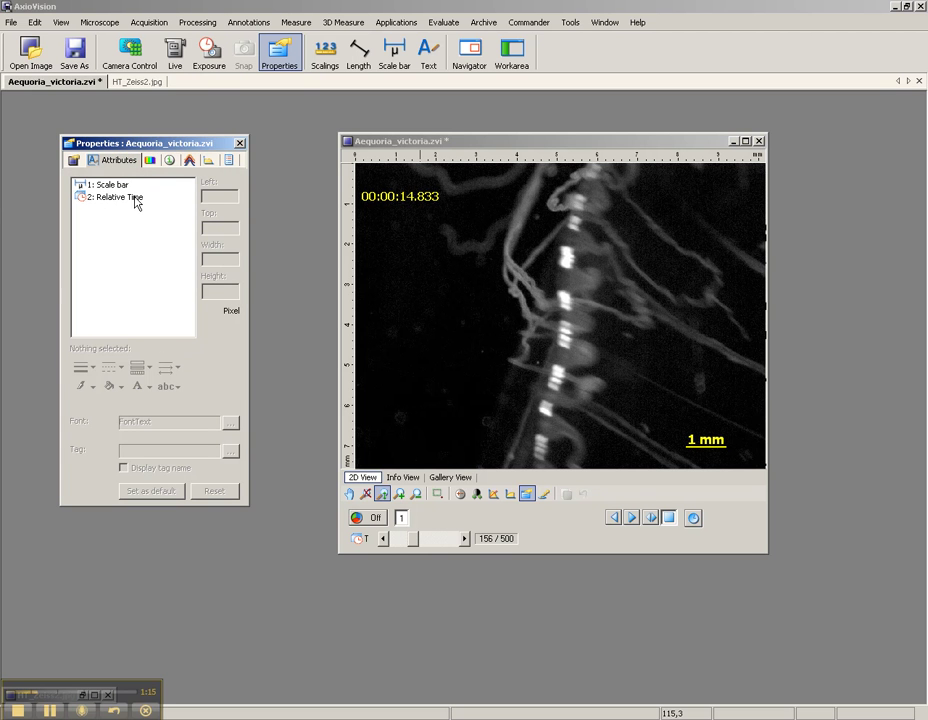
click(135, 199)
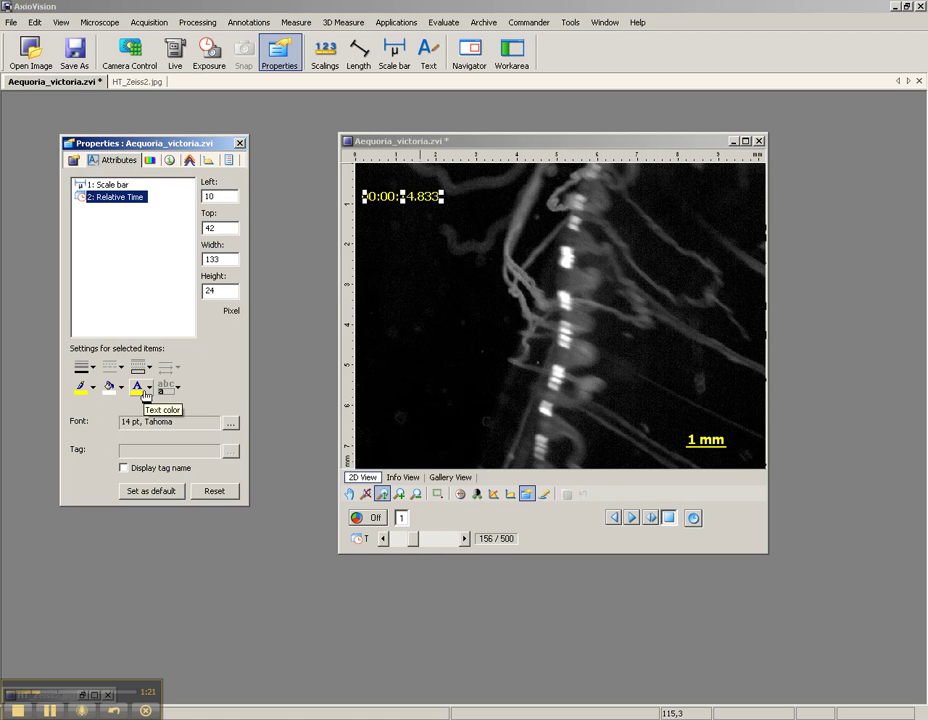
click(146, 392)
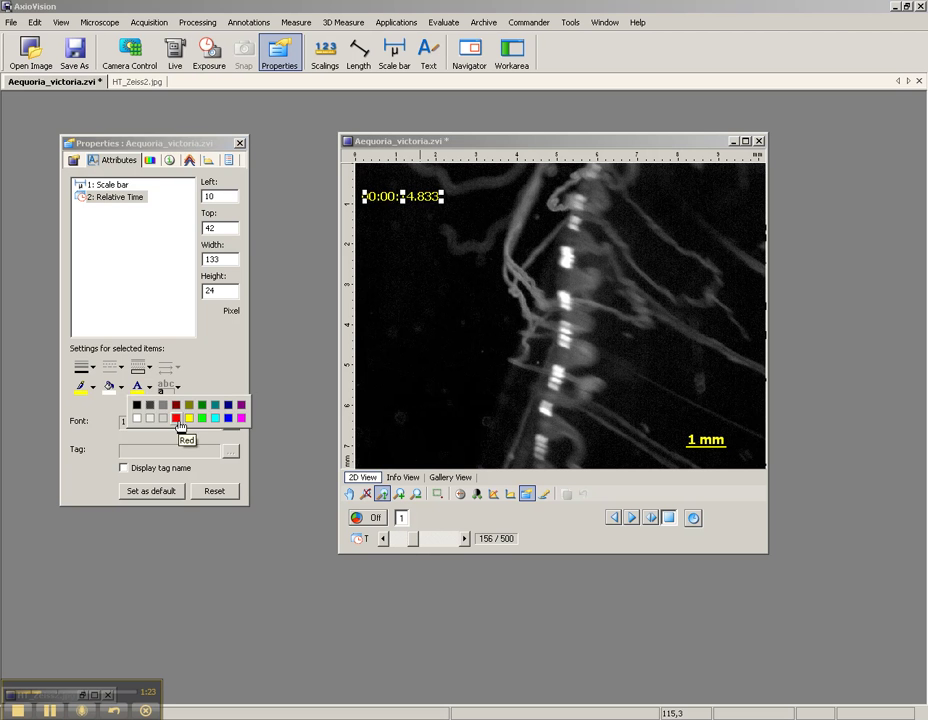
click(177, 418)
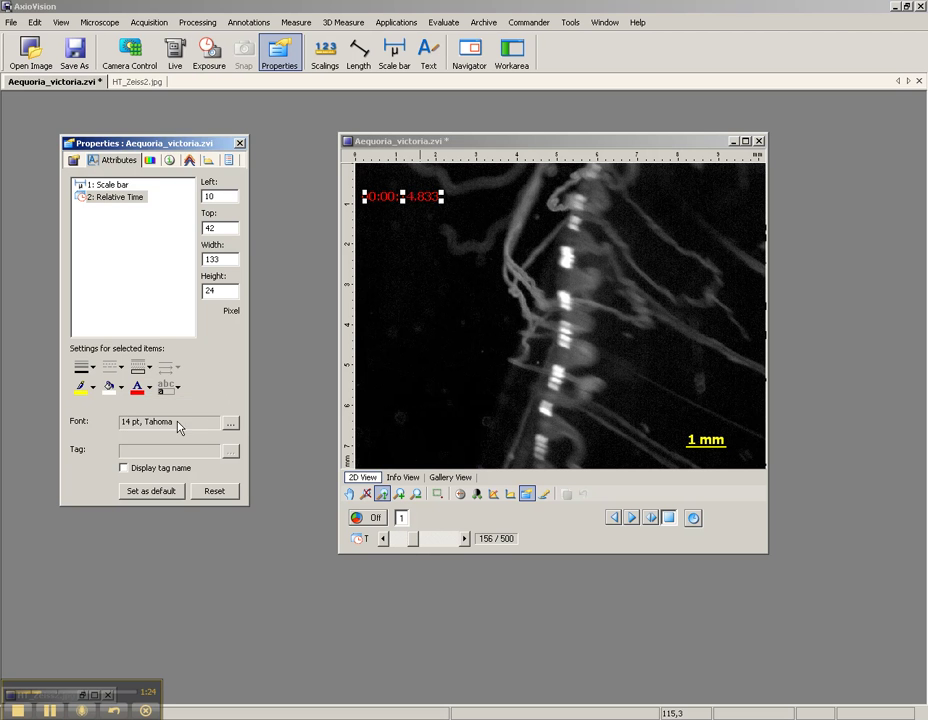
click(418, 318)
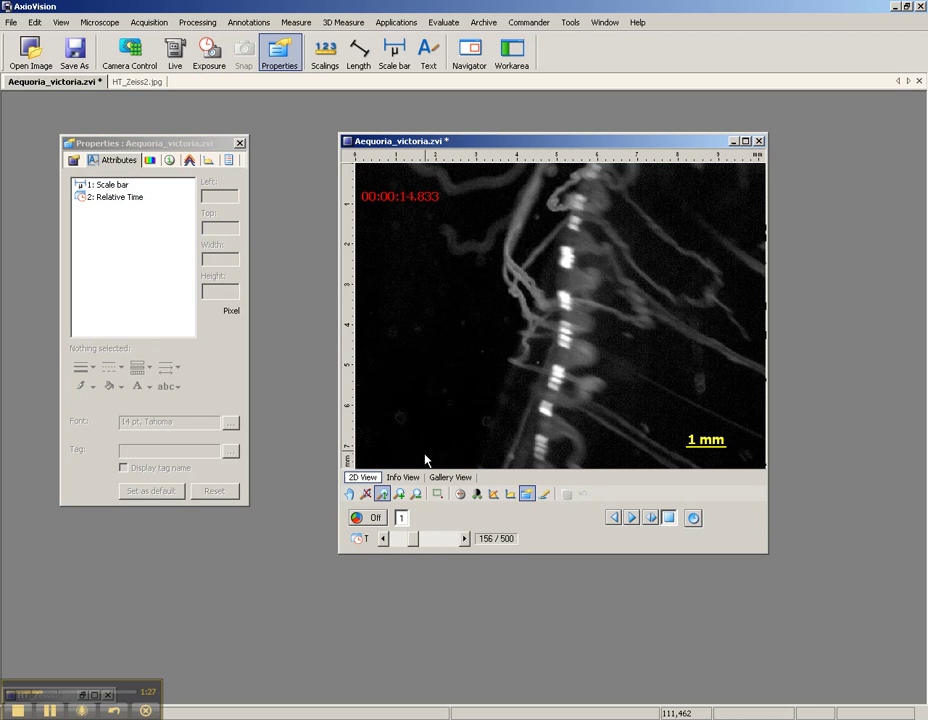
Advance the series to frame 169 (00:00:16.077) and close the Properties panel.
click(464, 538)
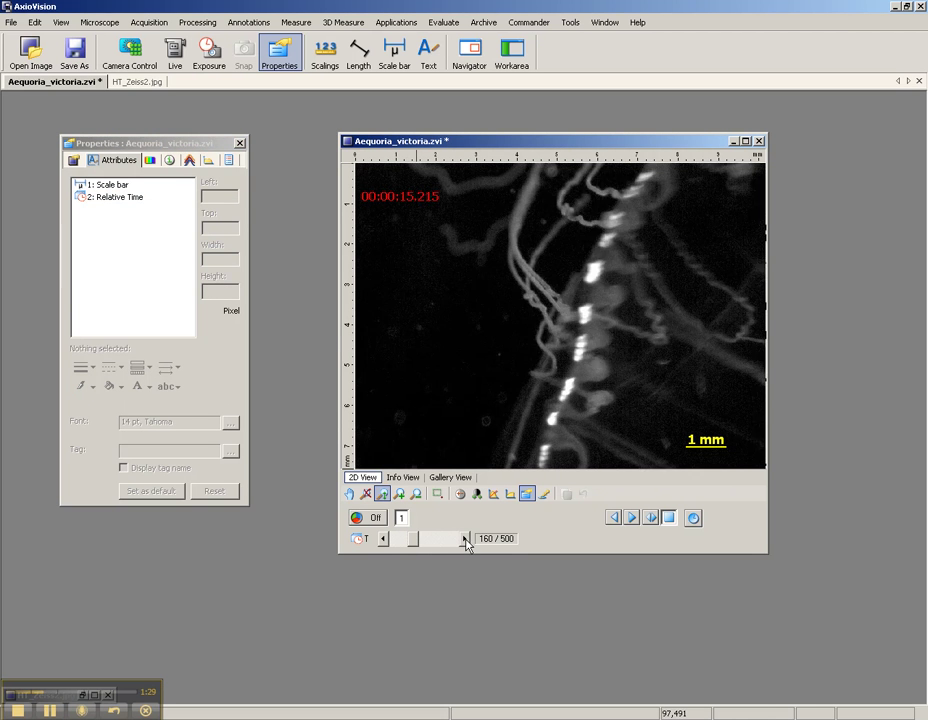
click(464, 538)
click(464, 538)
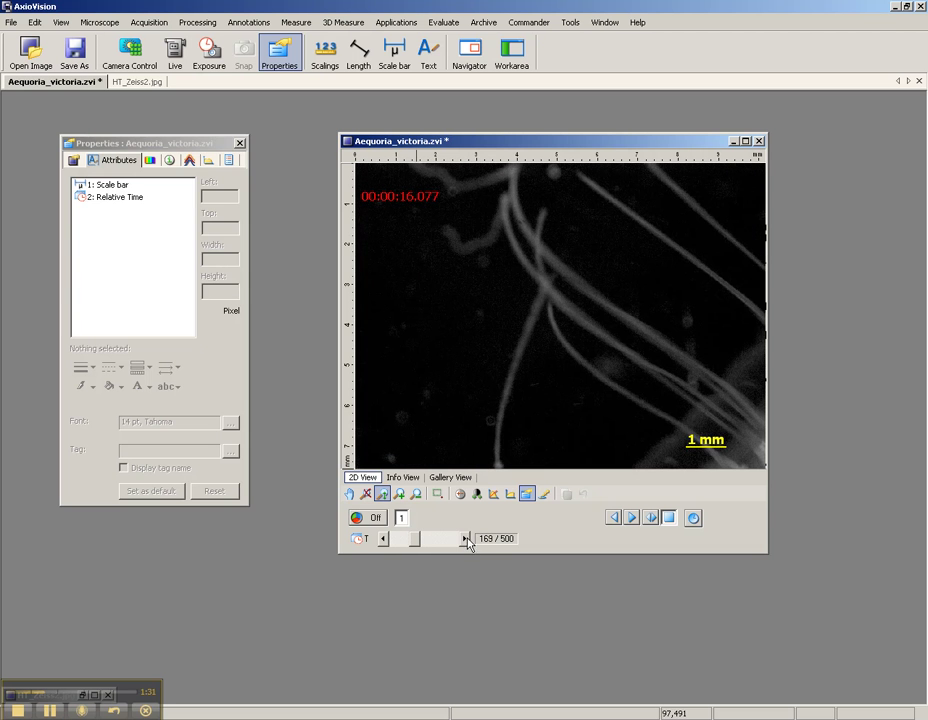
click(239, 143)
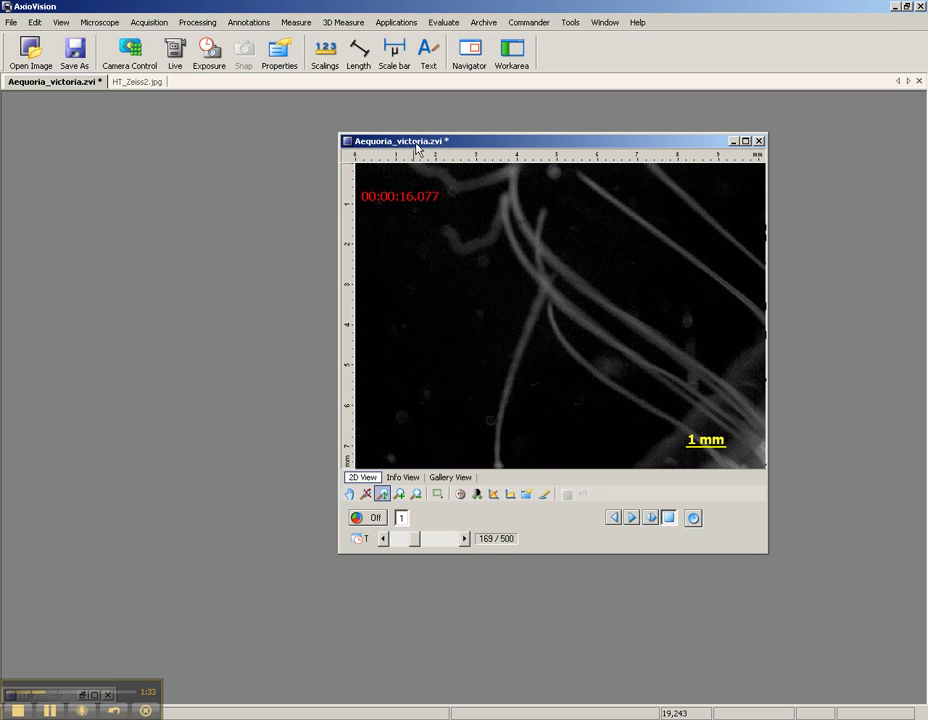
Open the My AxioVision customization window and drag it fully onto the screen.
drag(416, 149, 324, 149)
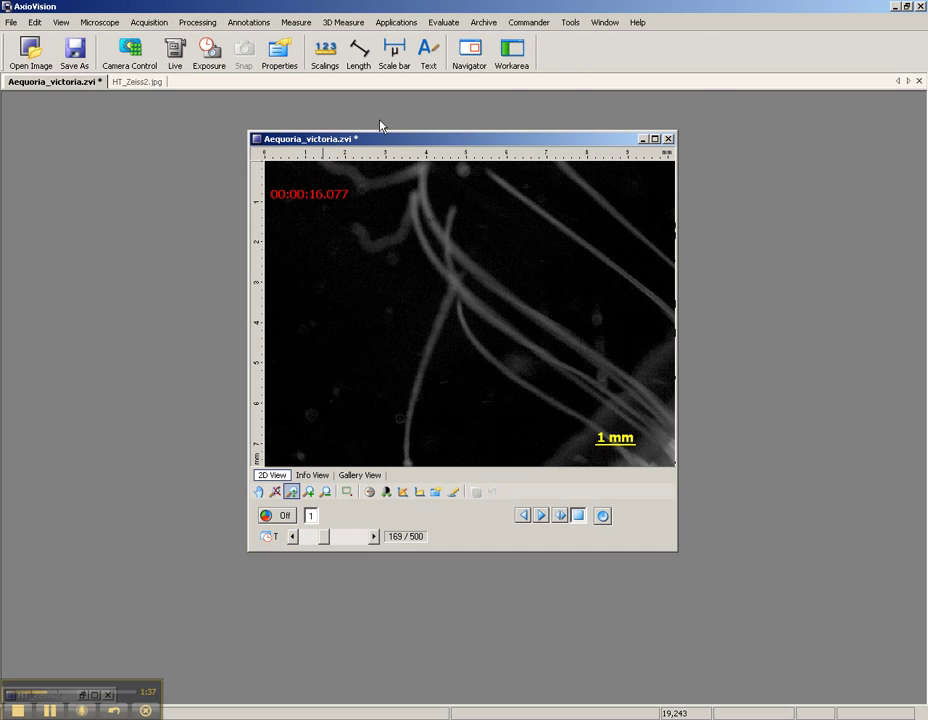
click(570, 22)
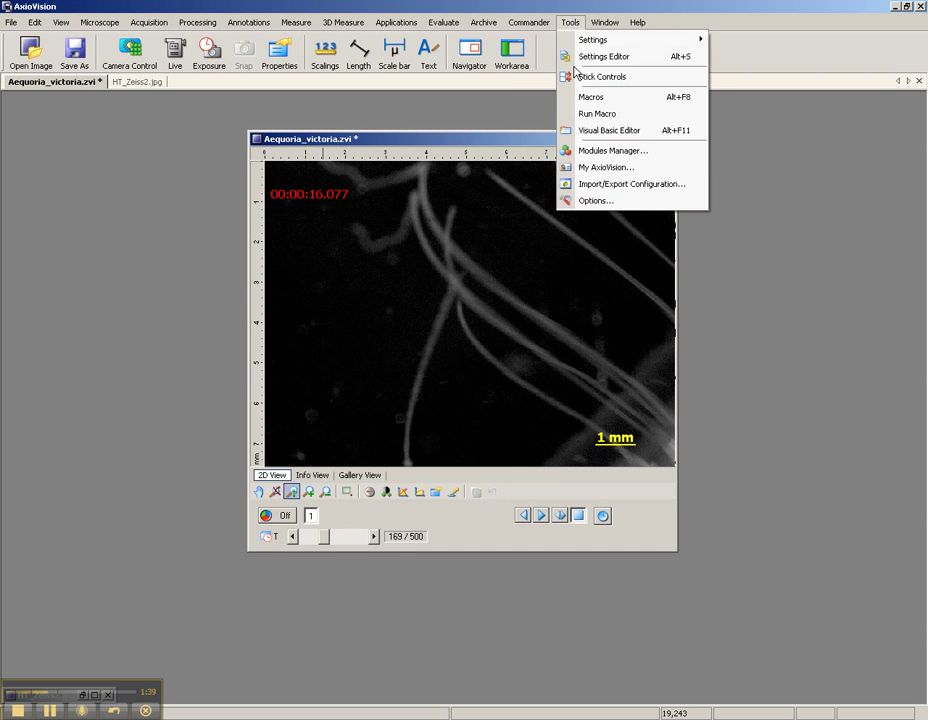
click(590, 167)
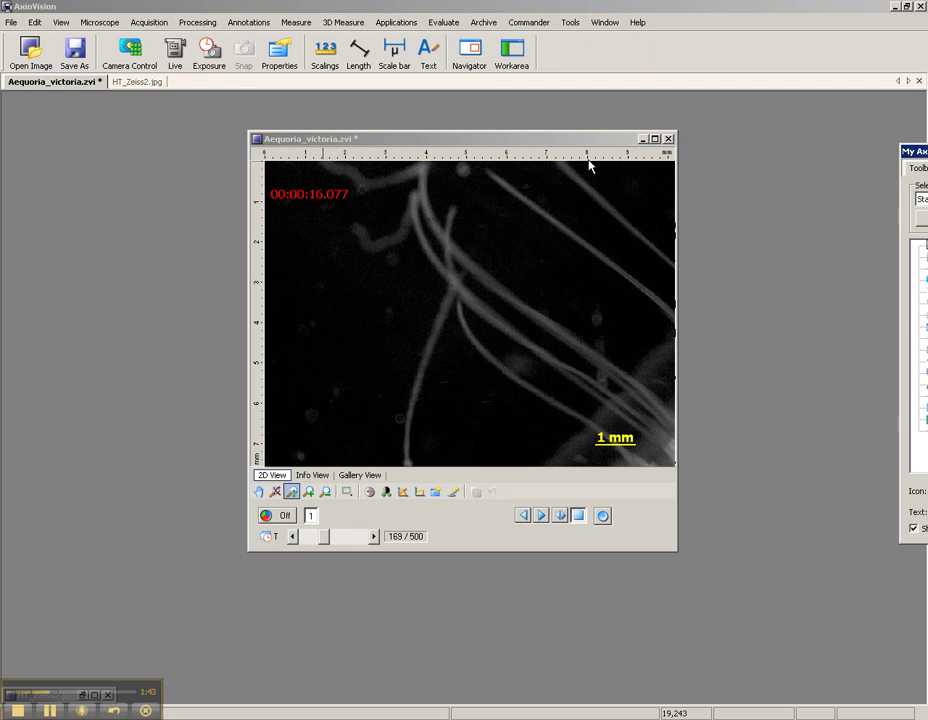
drag(905, 152, 49, 93)
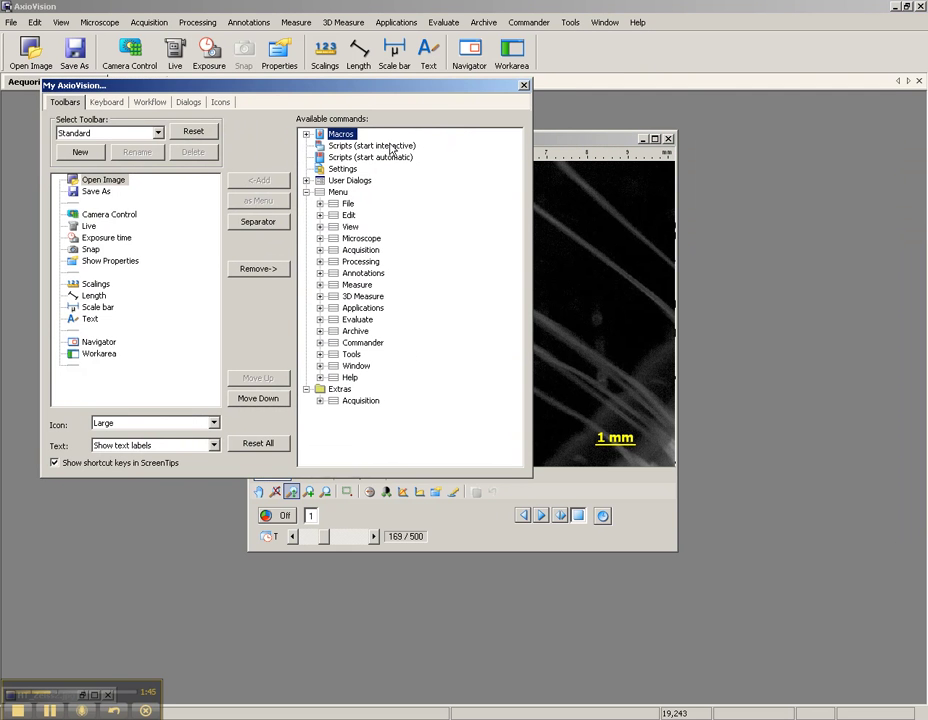
drag(424, 96, 428, 120)
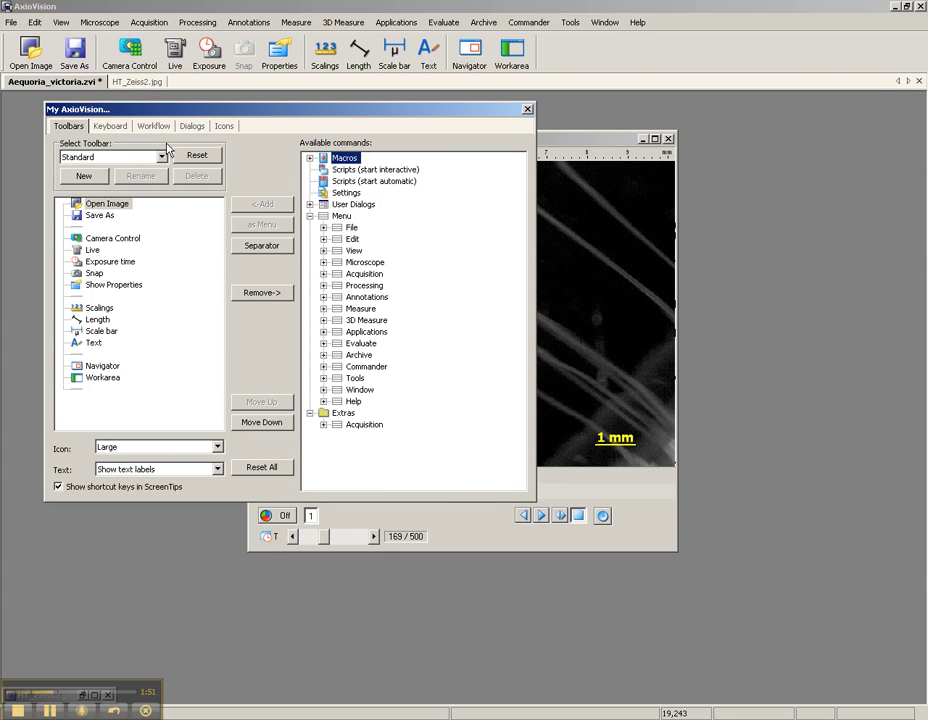
Select the Standard toolbar and expand Menu > Annotations in Available commands.
click(161, 158)
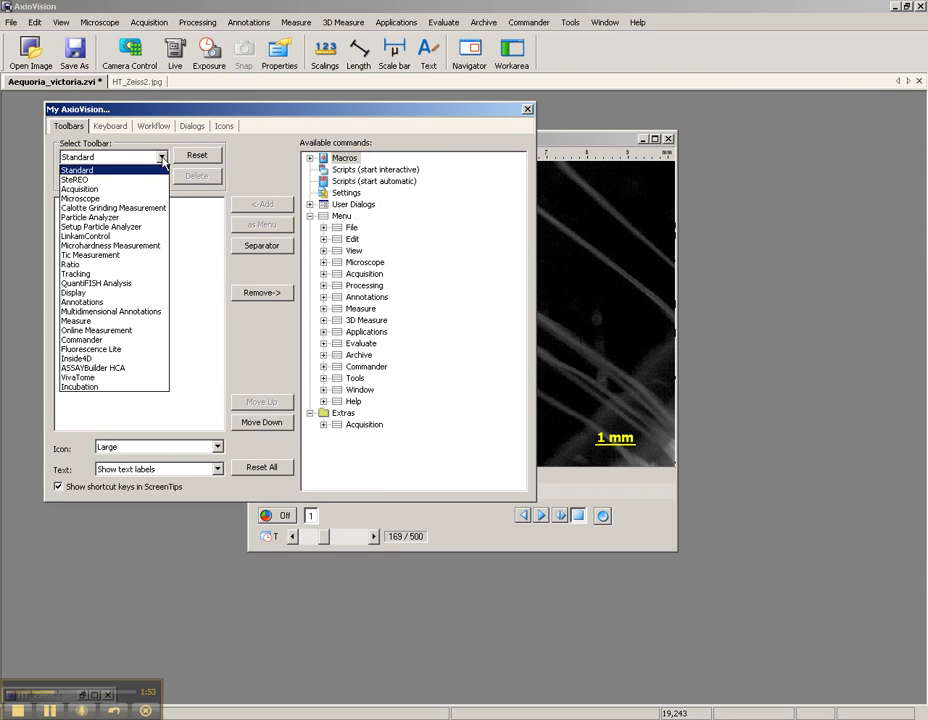
click(108, 172)
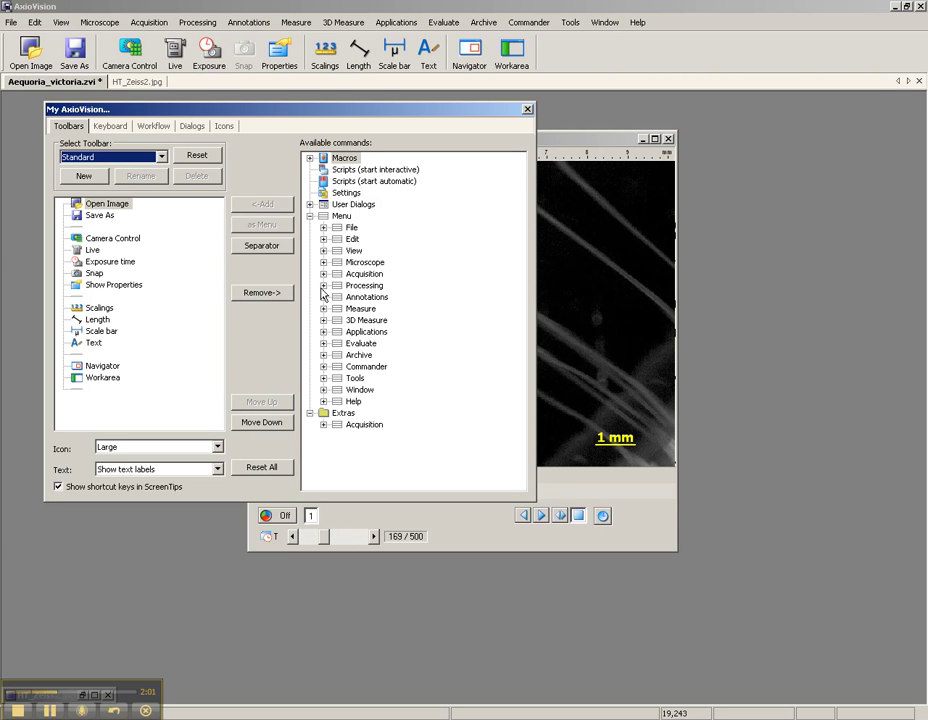
click(323, 298)
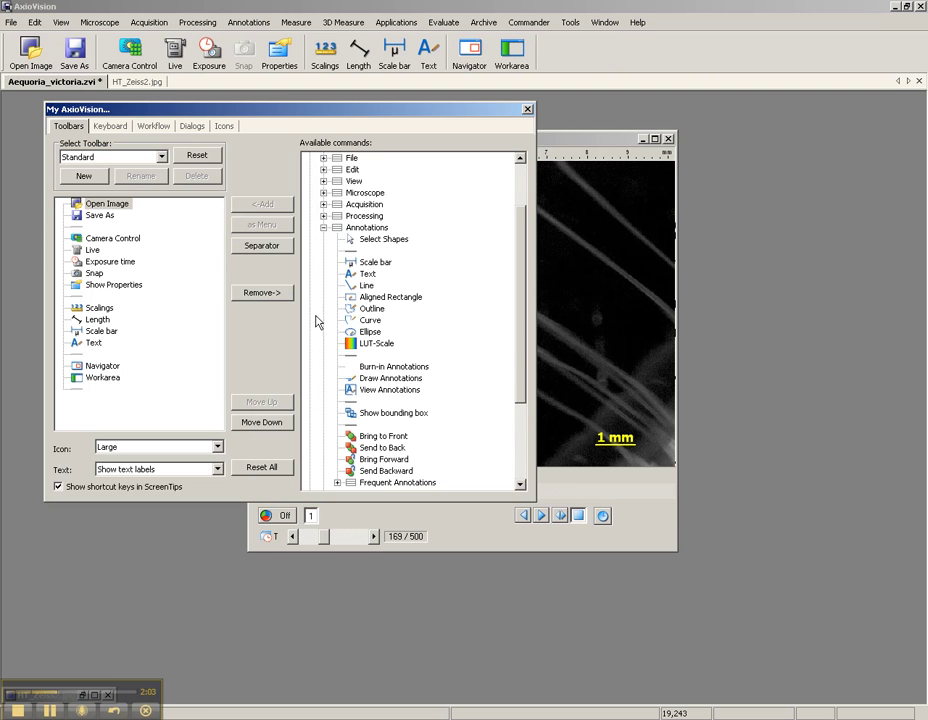
Add Relative Time 1 from Frequent Annotations to the Standard toolbar.
scroll(520, 372, down, 3)
scroll(338, 360, down, 1)
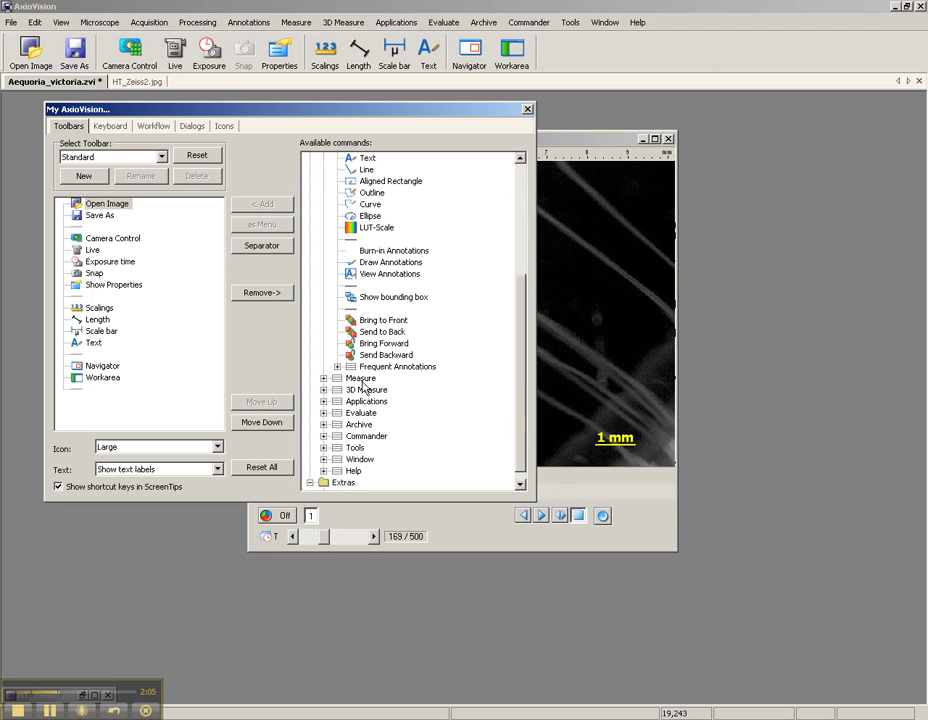
click(337, 376)
click(405, 333)
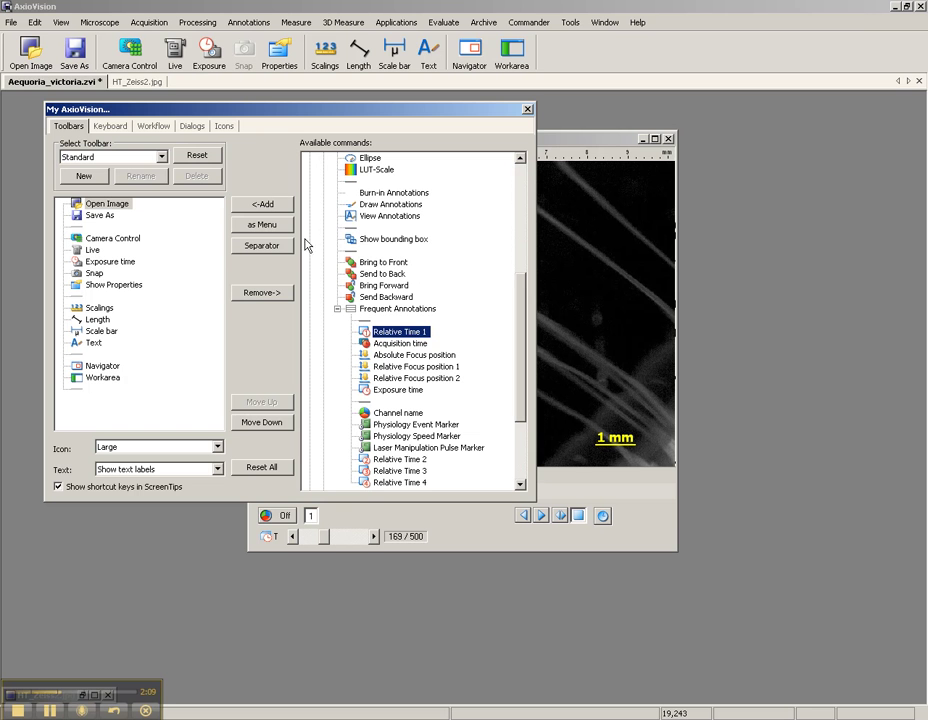
click(265, 206)
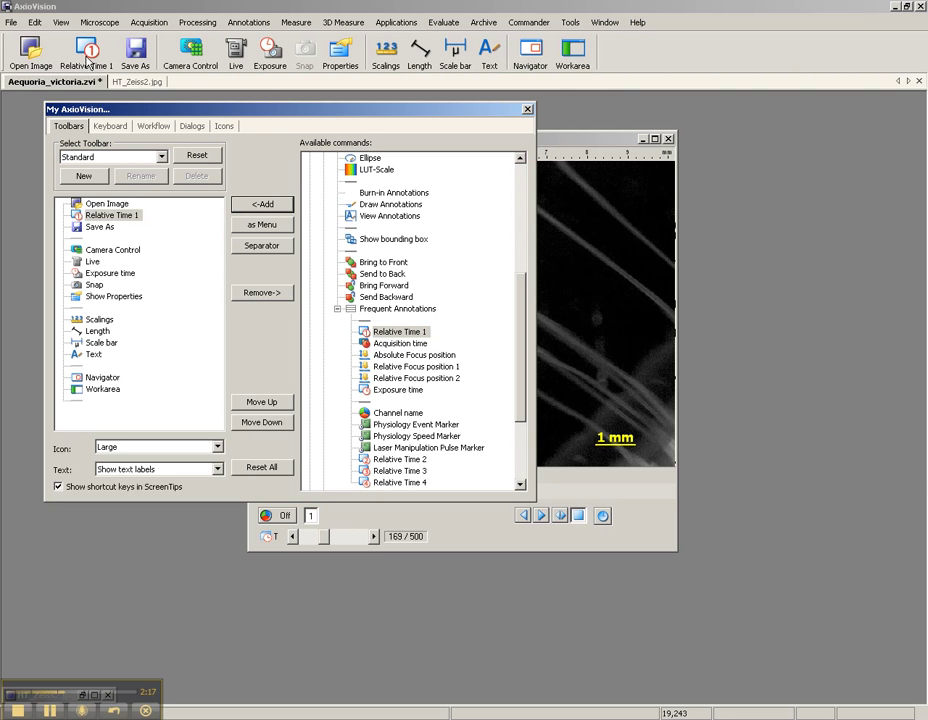
Move Relative Time 1 to the last toolbar position and close My AxioVision.
click(268, 423)
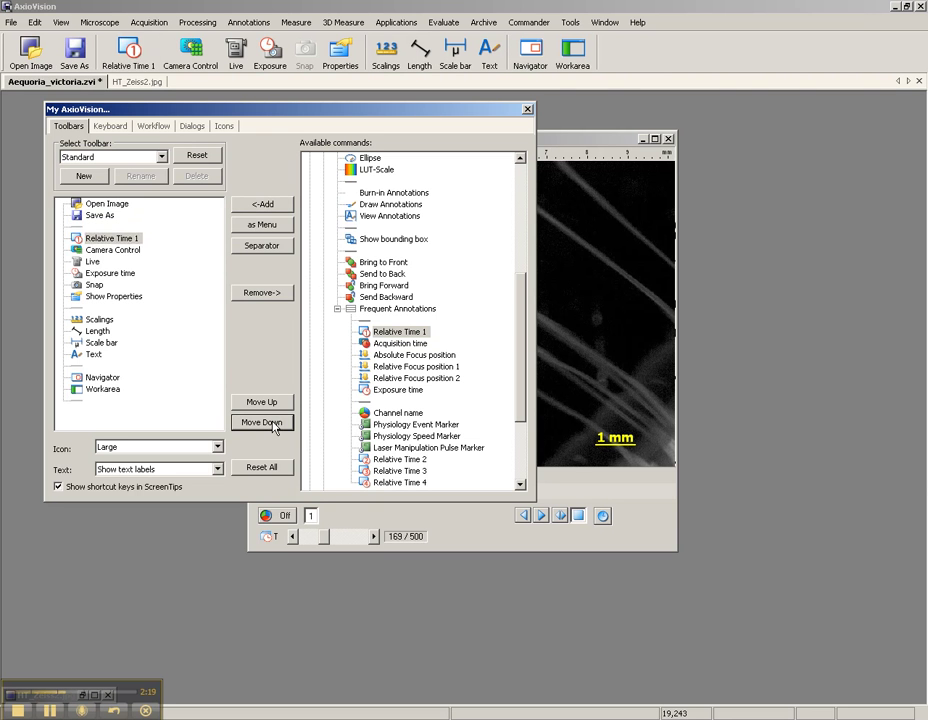
click(268, 423)
click(268, 423)
click(268, 423)
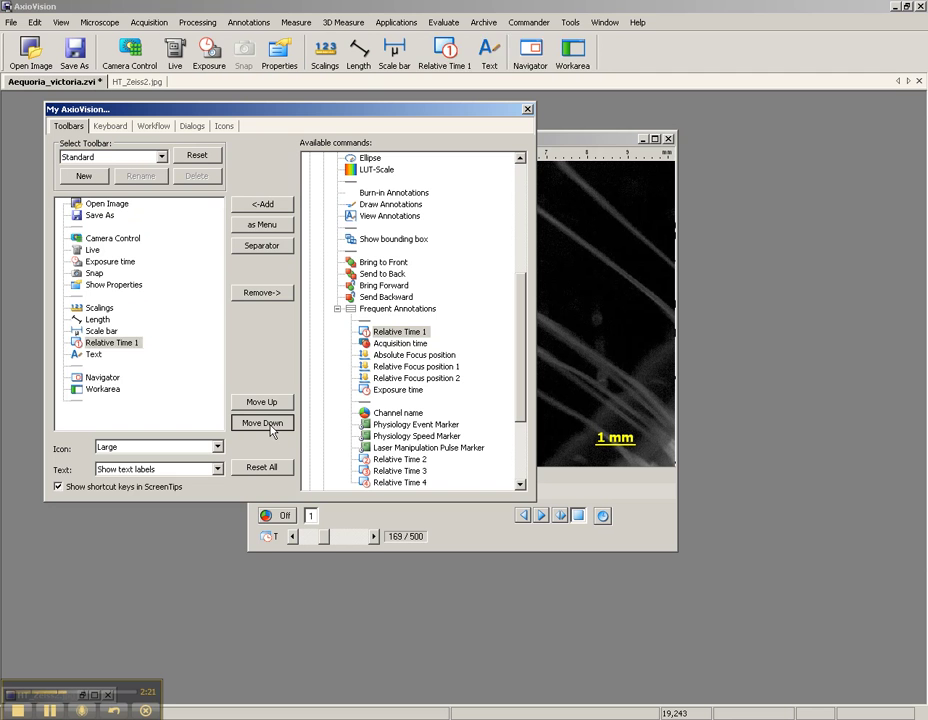
click(268, 423)
click(268, 423)
click(268, 423)
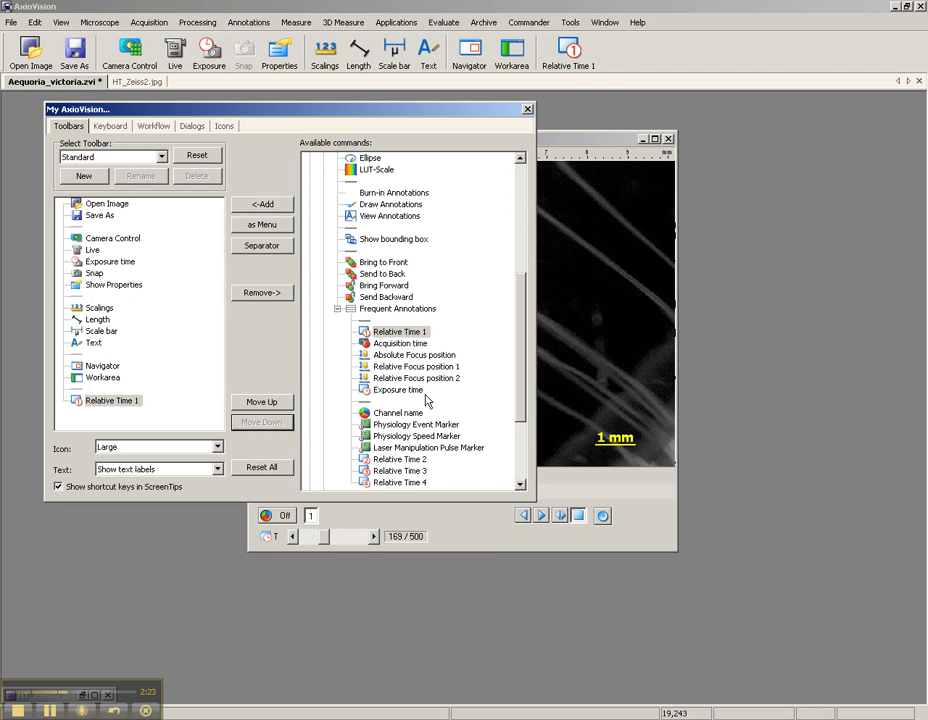
click(528, 111)
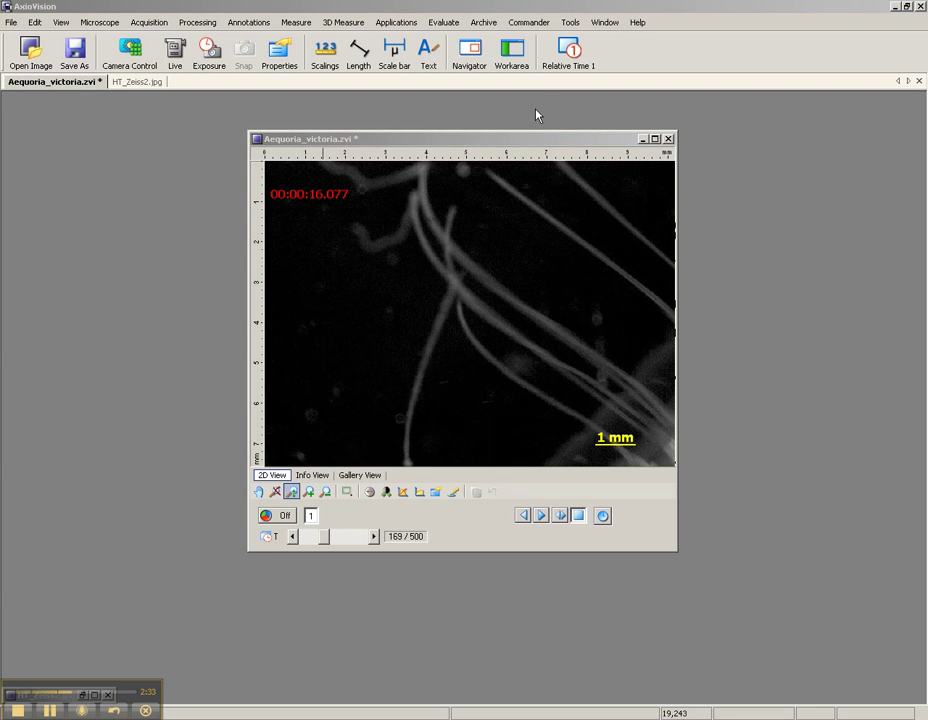
Select Frequent Annotations > Relative Time 1 on My AxioVision's Keyboard tab.
click(571, 23)
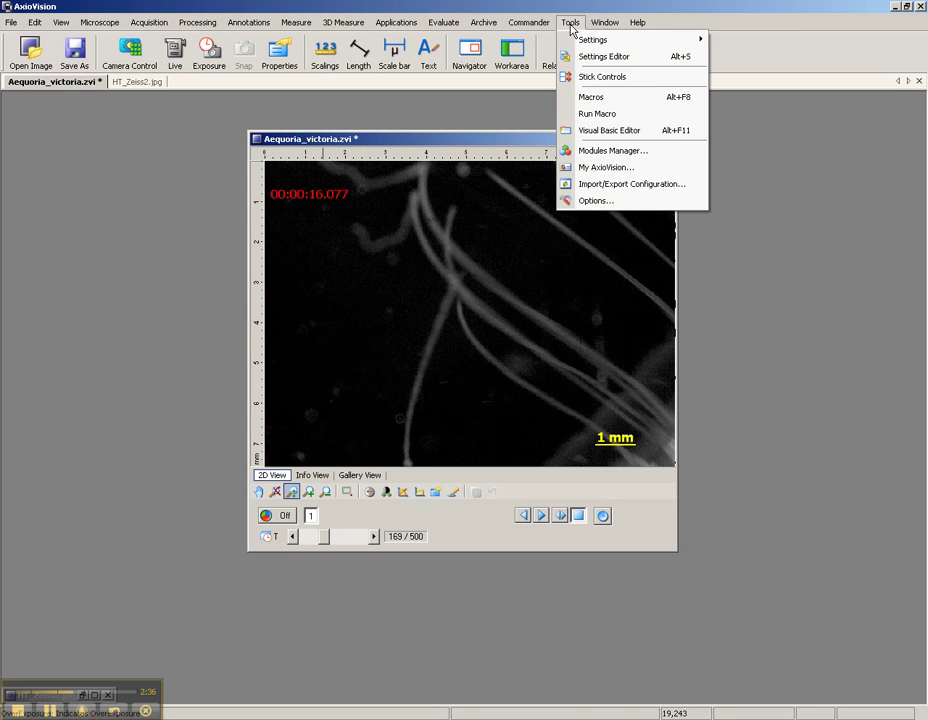
click(583, 168)
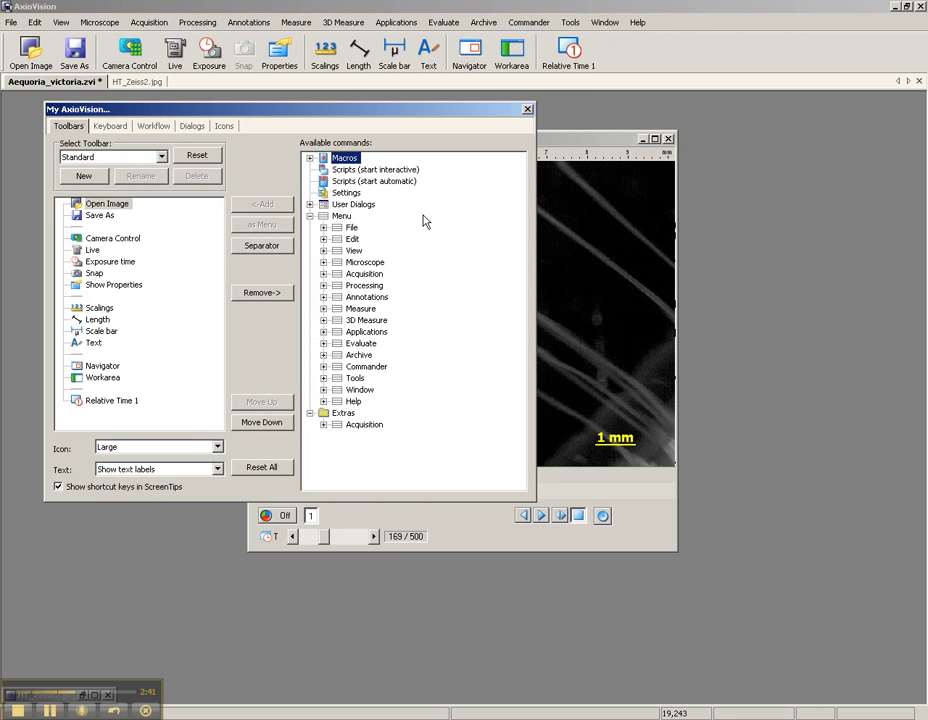
click(117, 130)
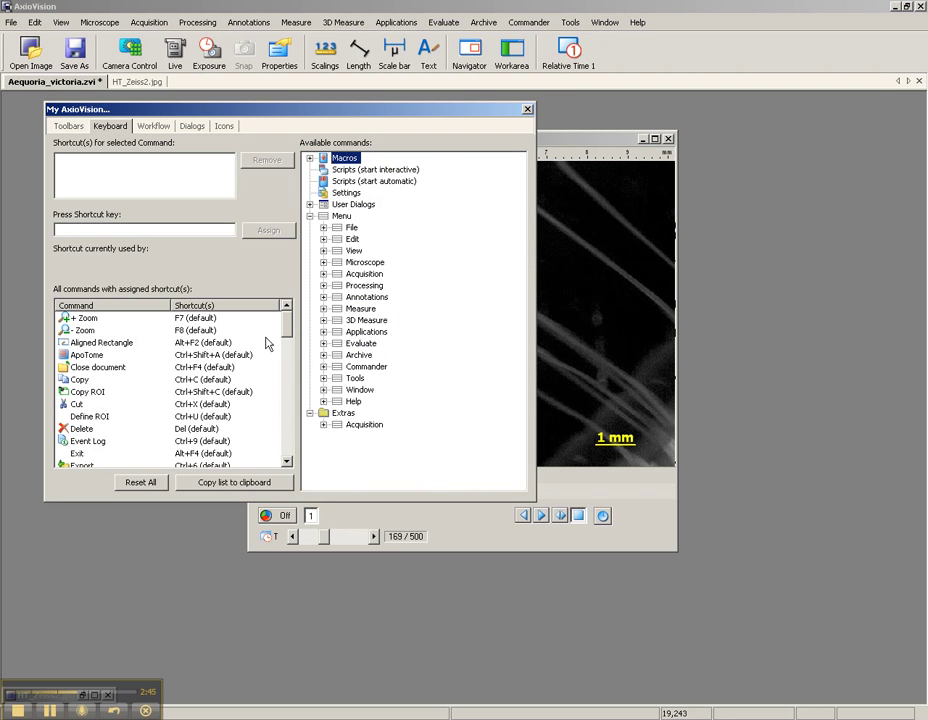
click(323, 297)
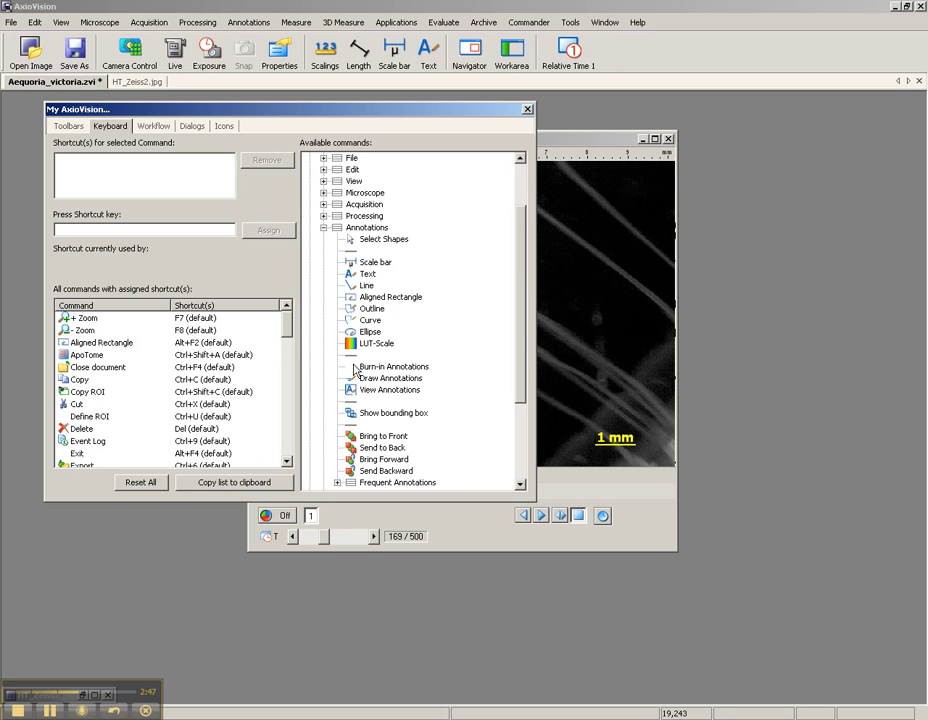
click(337, 482)
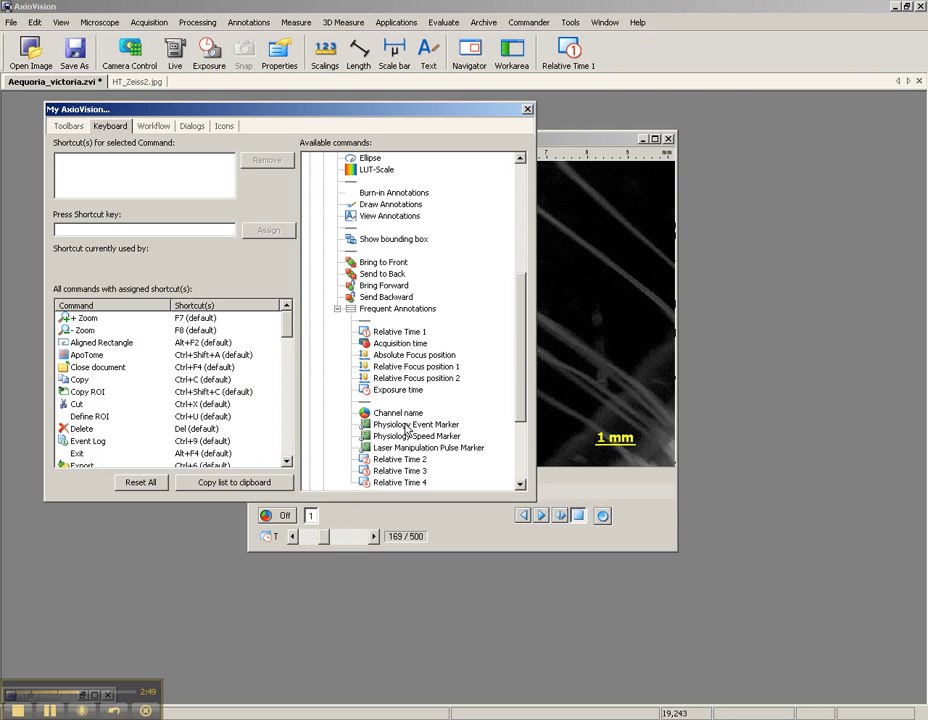
click(395, 331)
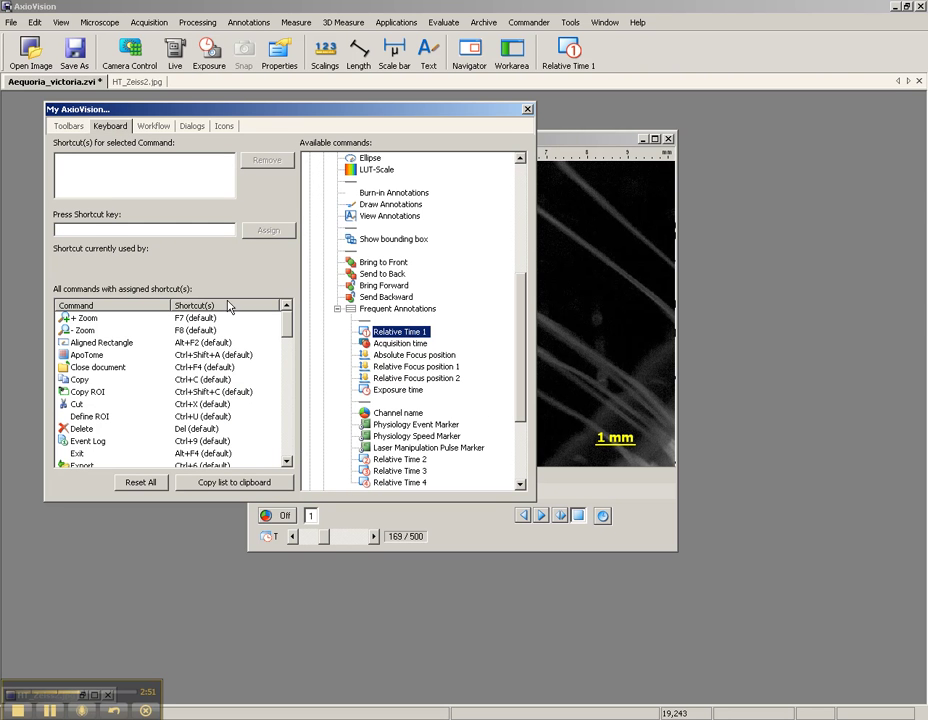
Assign shortcut key A to Relative Time 1 and close the dialog.
click(102, 230)
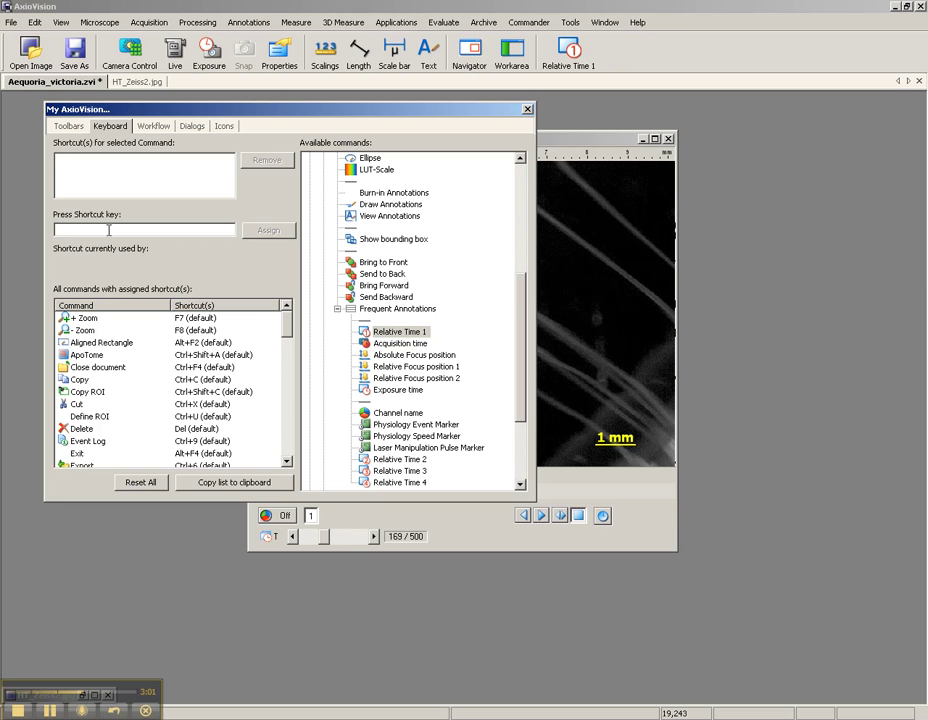
key(a)
click(270, 231)
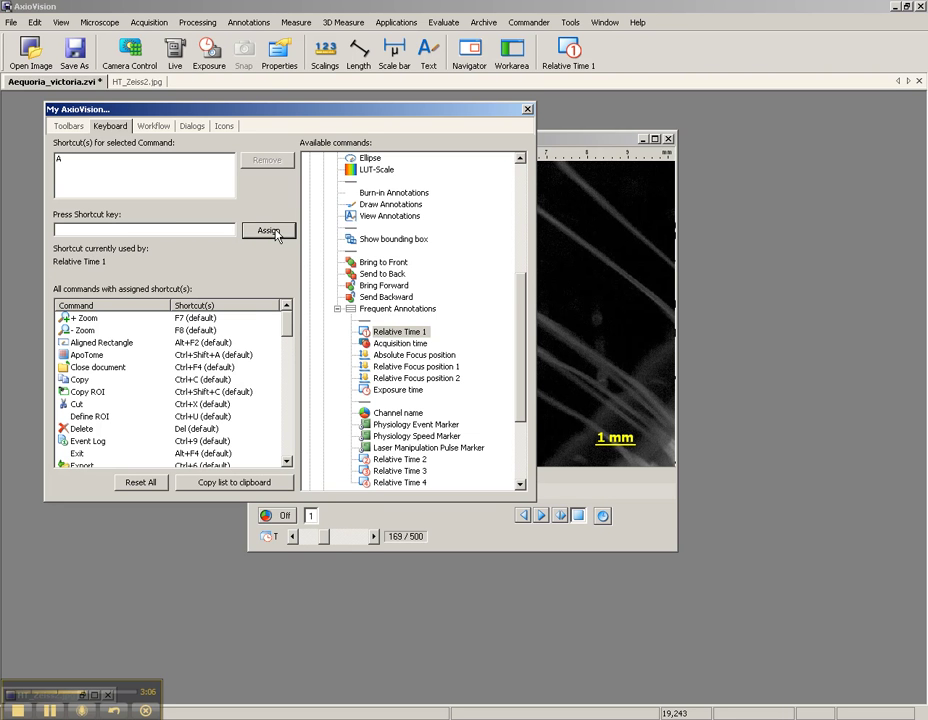
click(528, 111)
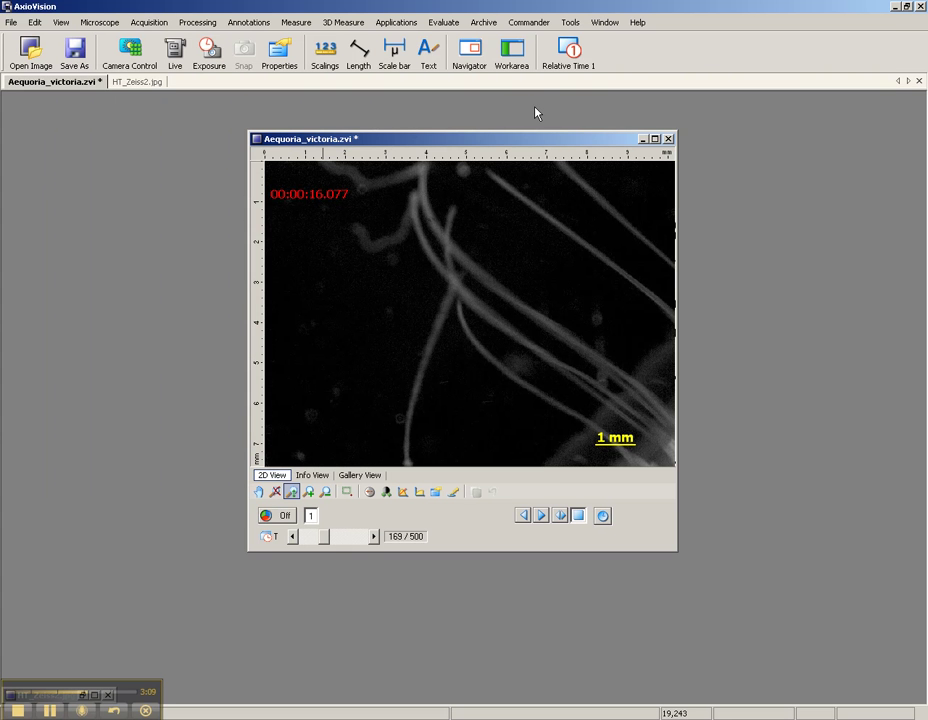